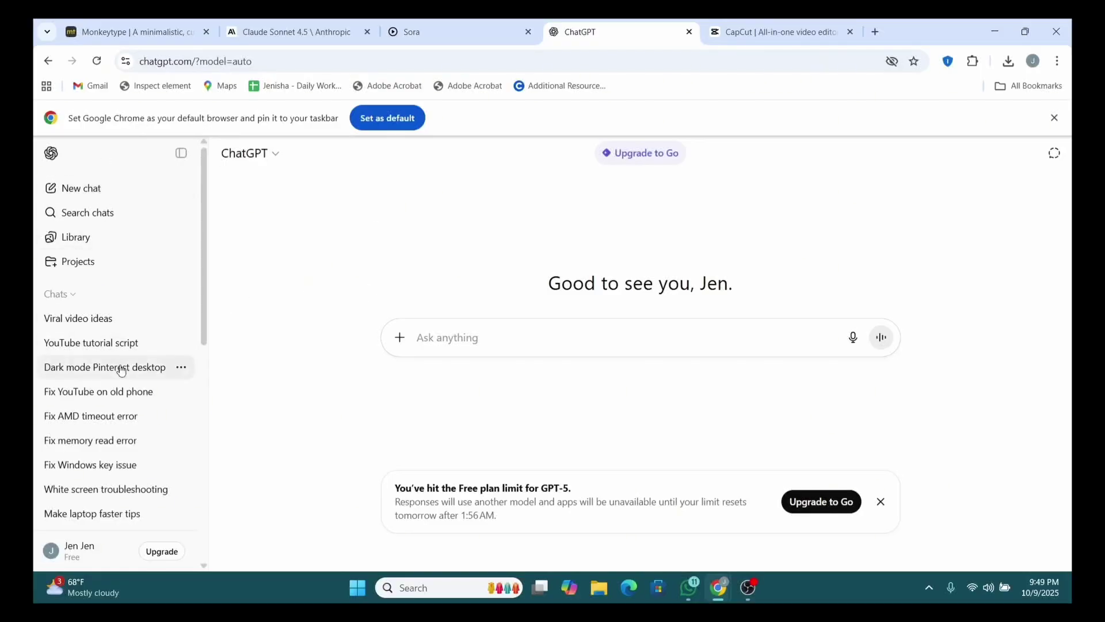
Send the prompt "write funny captiond for morning coffee" in a new ChatGPT conversation.
left_click(329, 23)
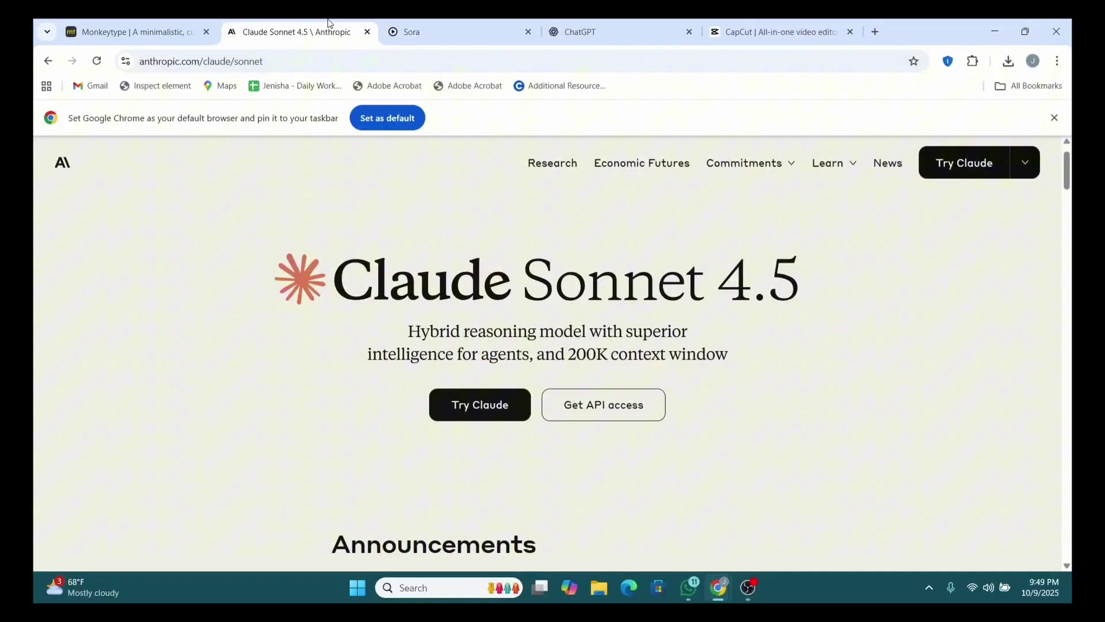
left_click(565, 26)
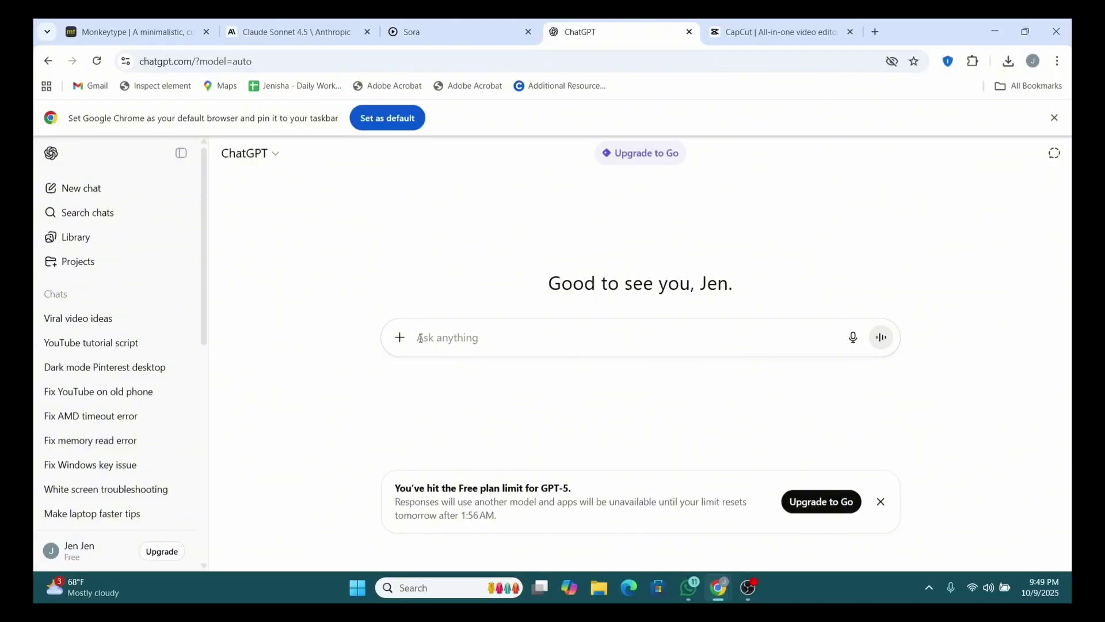
type("w")
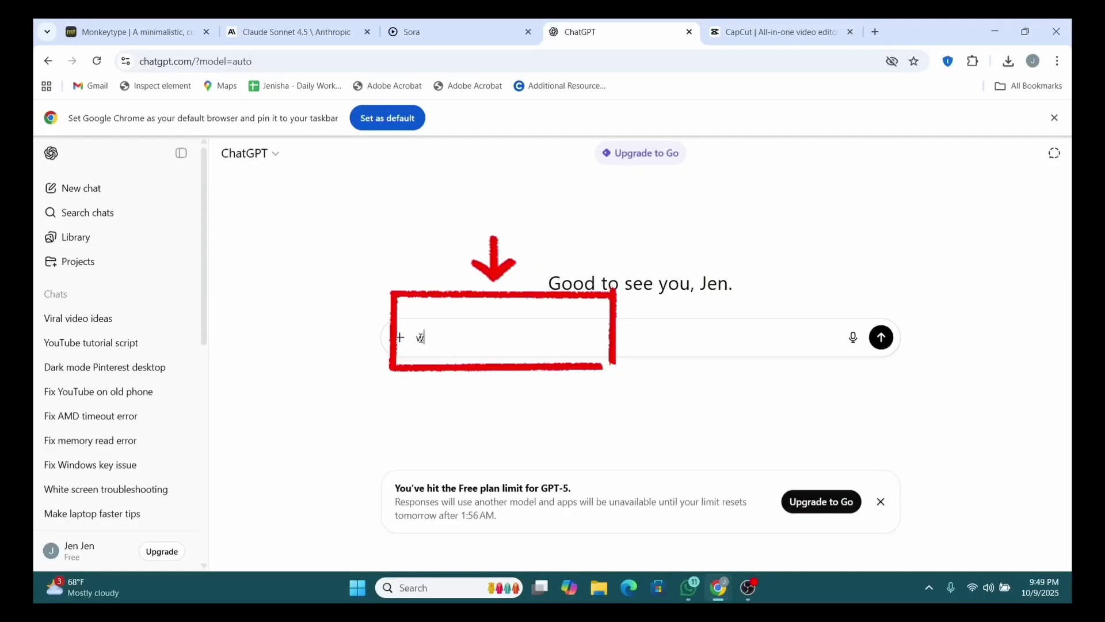
type("rite fu")
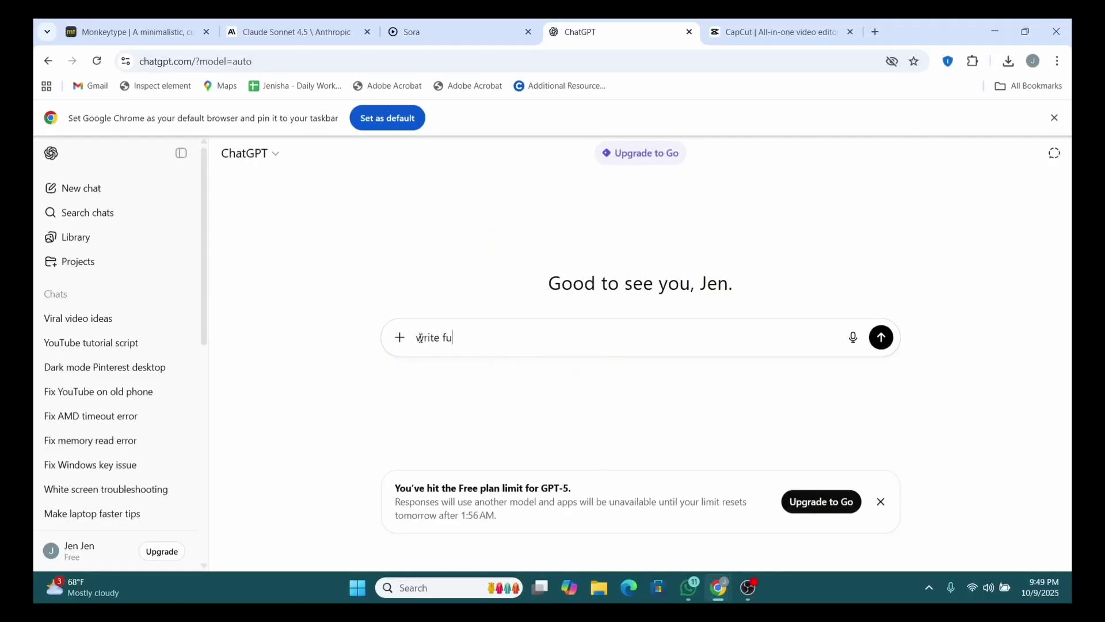
type("nny capr")
key("BackSpace")
type("tiond for morning")
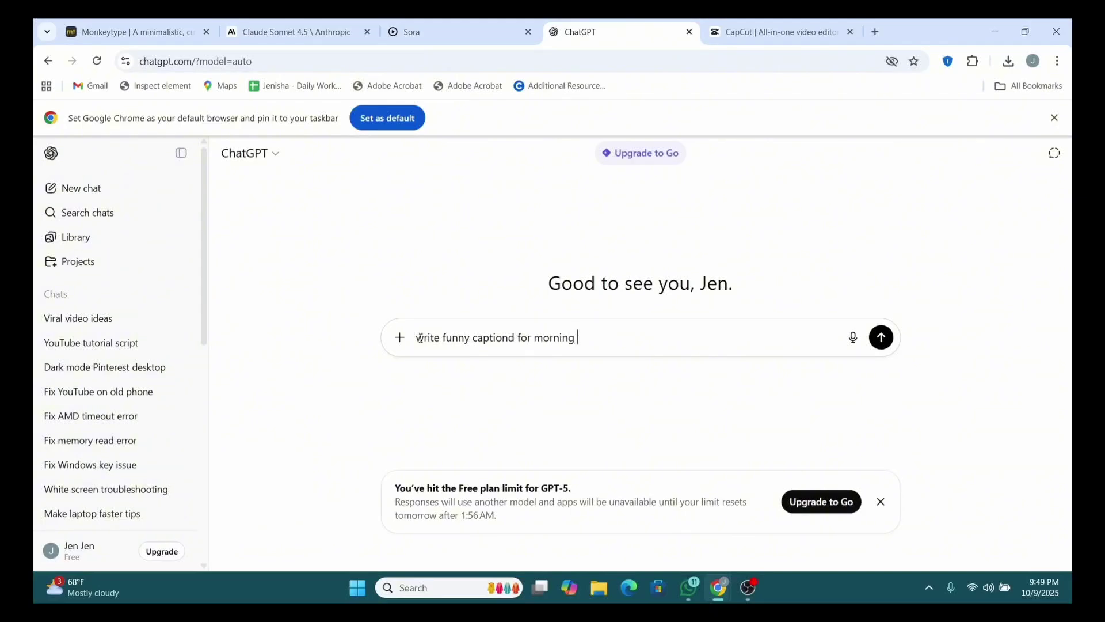
type(" coffee")
key("Return")
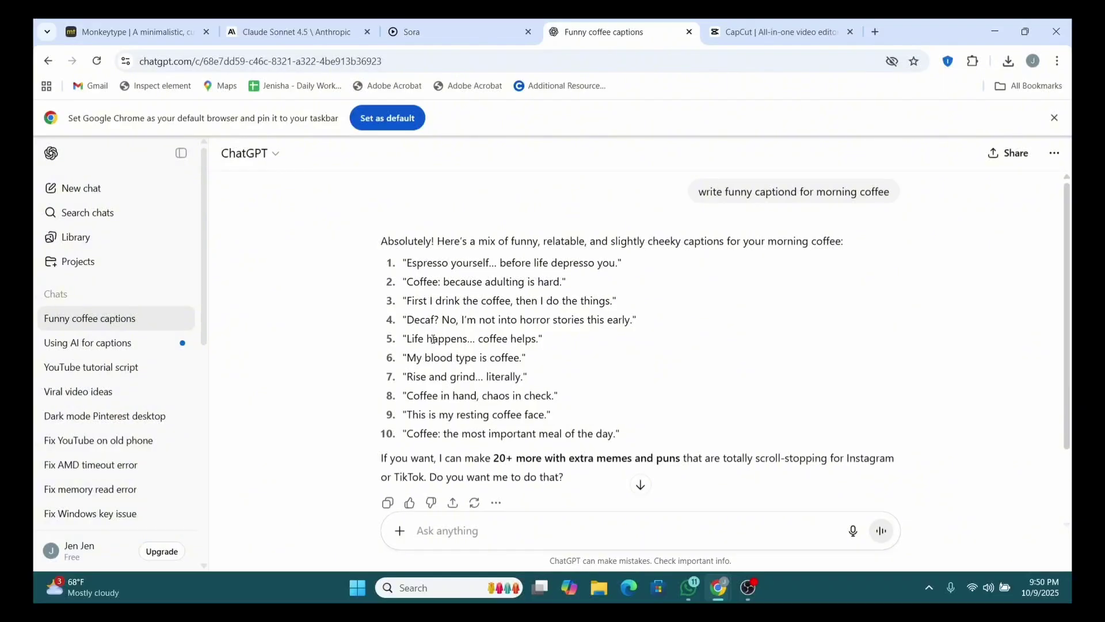
Review the suggested coffee captions and request additional ones with the prompt "more".
scroll(433, 339, "down", 1)
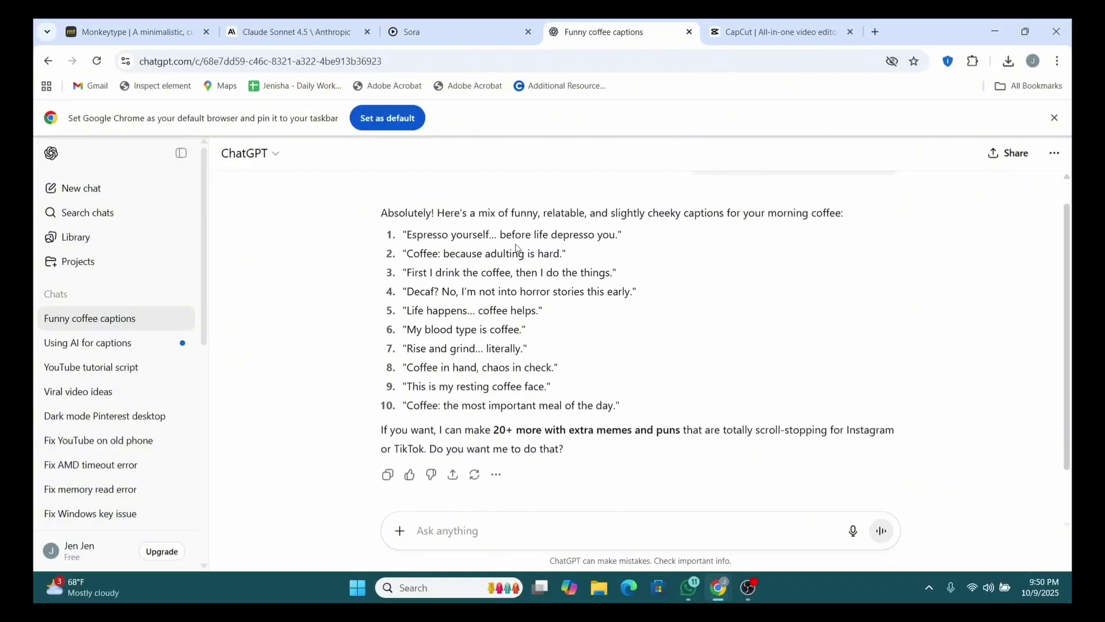
mouse_move(563, 253)
left_mouse_down()
mouse_move(387, 253)
mouse_move(576, 253)
left_mouse_up()
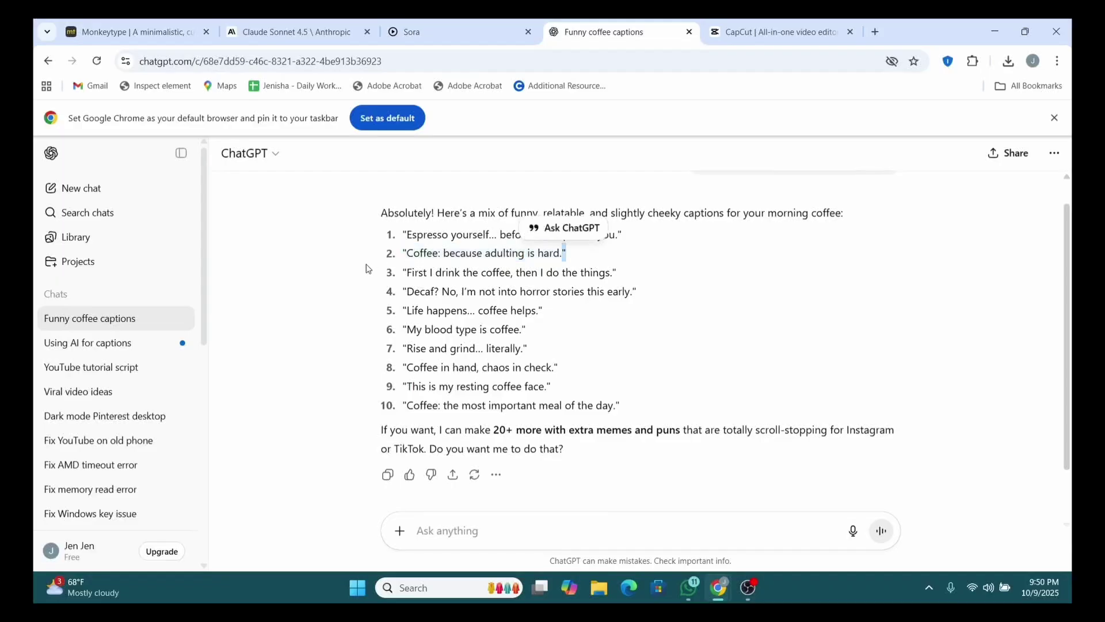
left_click(694, 310)
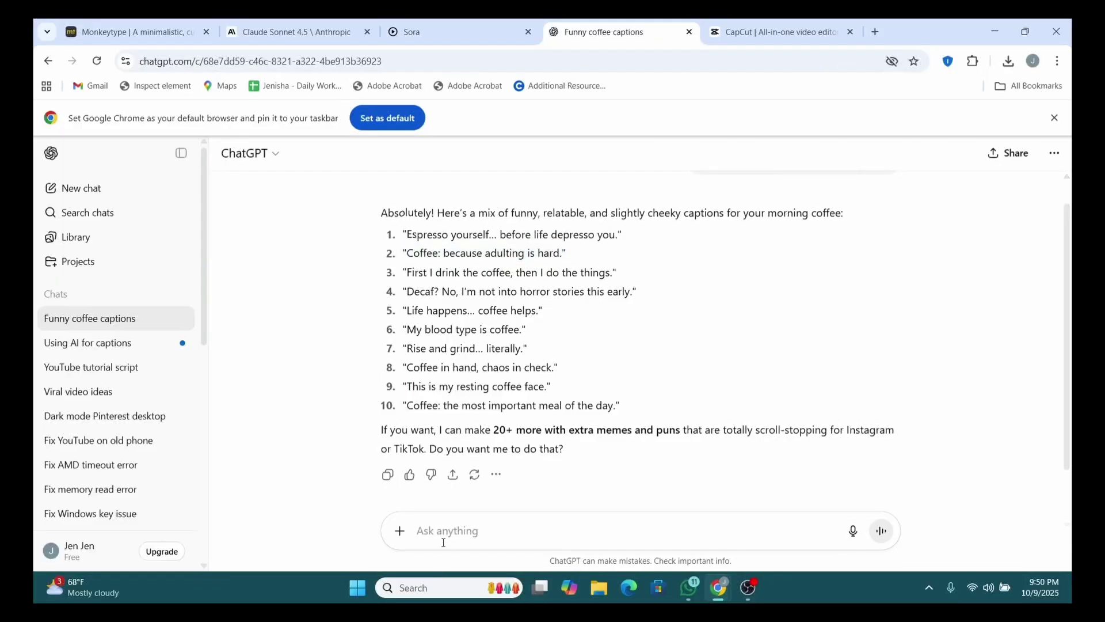
type("more")
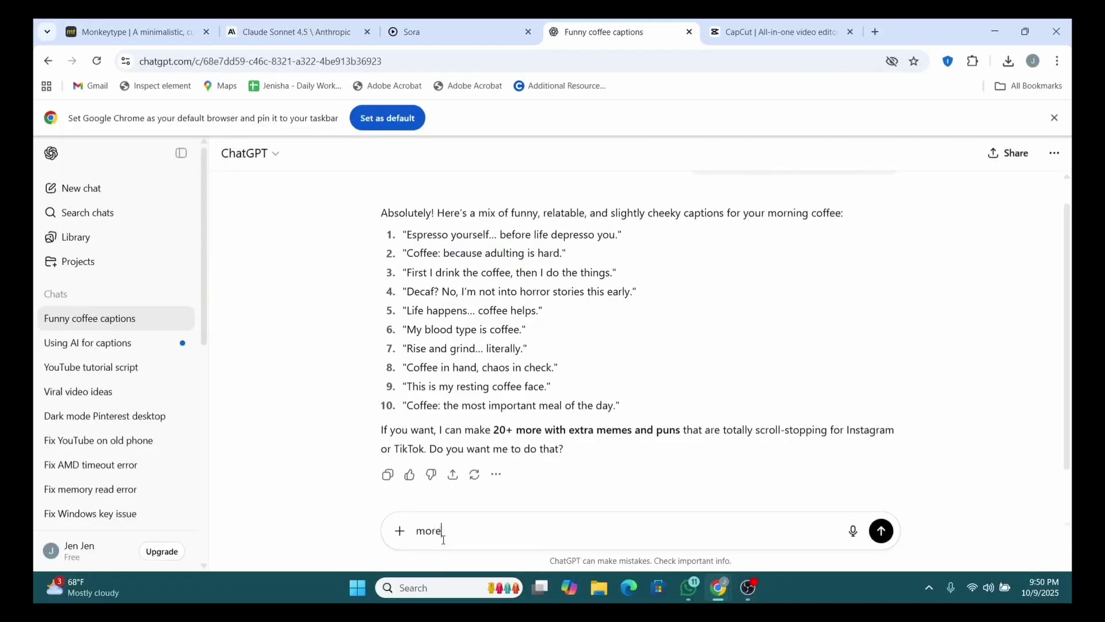
key("Return")
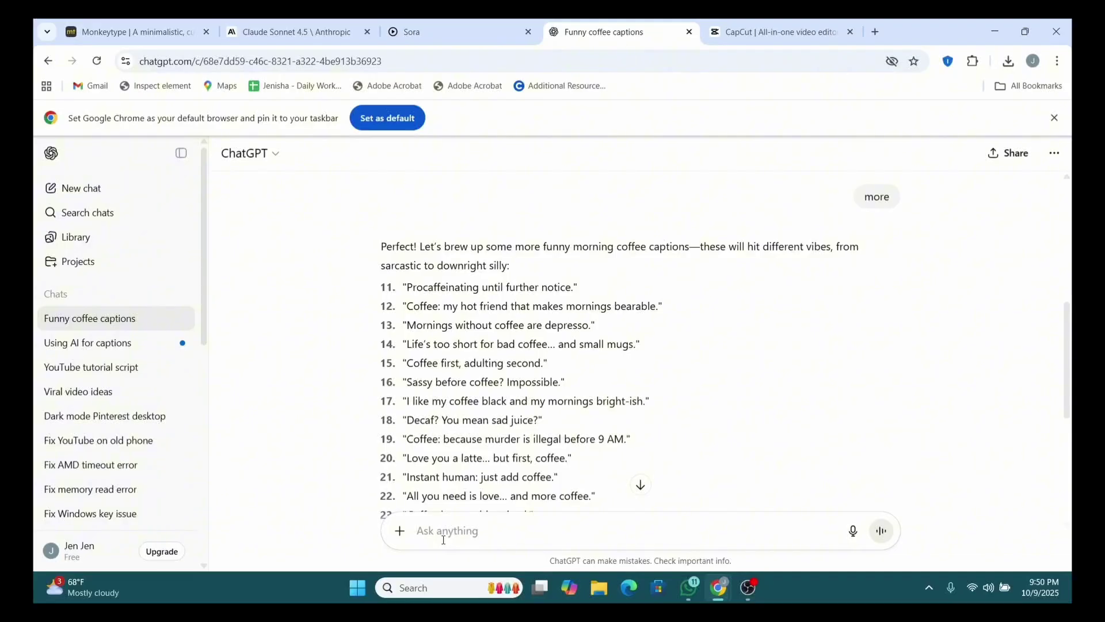
Narrow the captions to a café setting by sending the prompt "coffee in a cute cafe".
type("c")
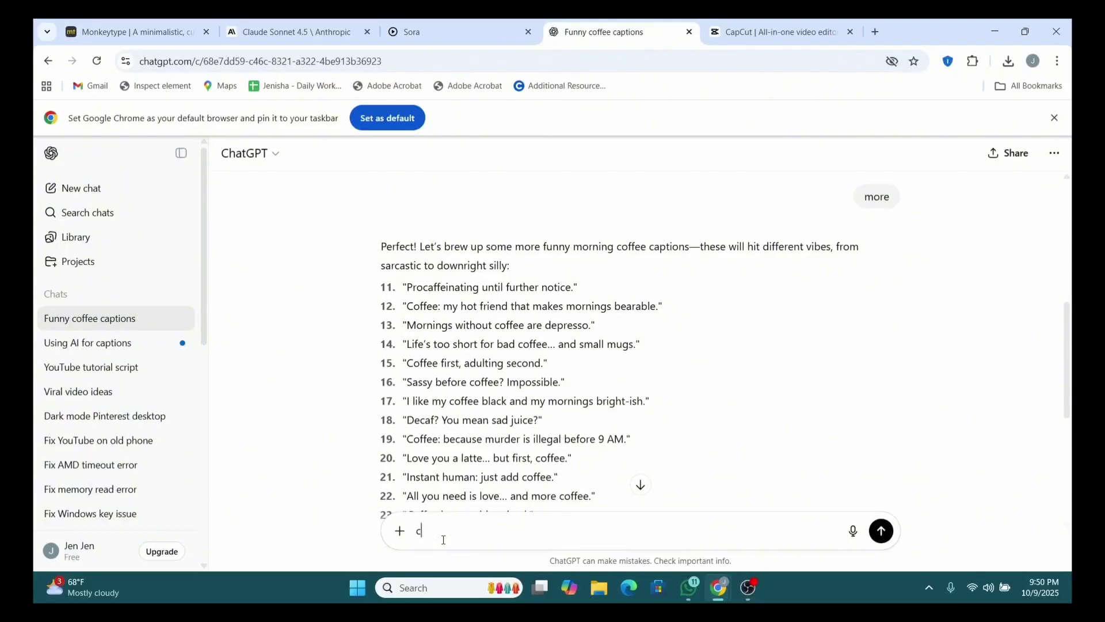
type("offee in a cute cafe")
key("Return")
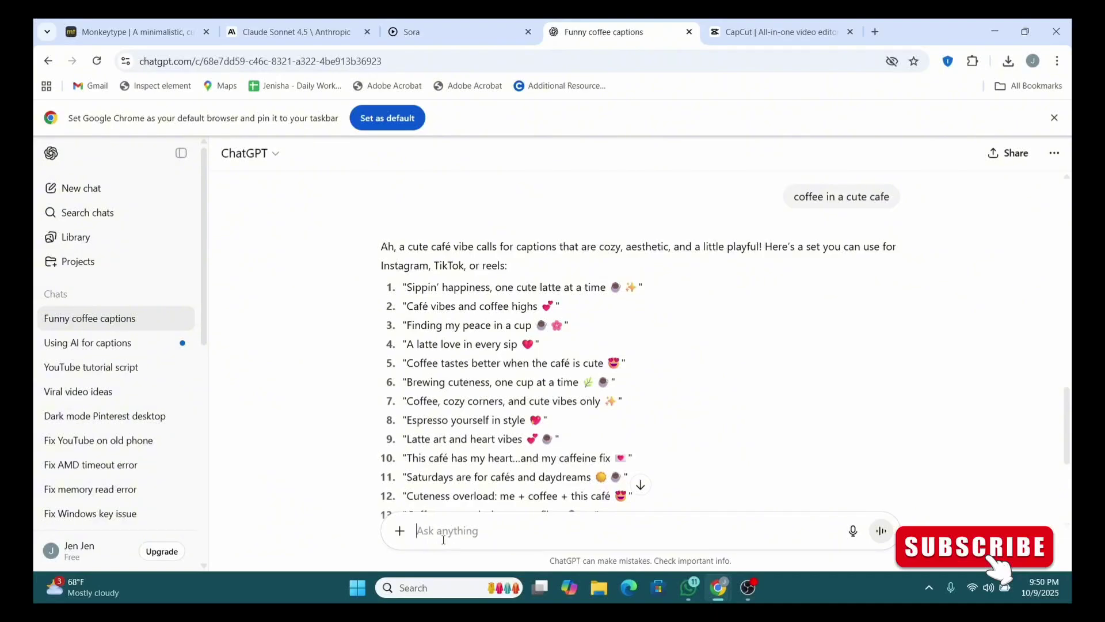
Add a dog to the caption scenario by sending the prompt "dog in the side with me".
type("dog in ")
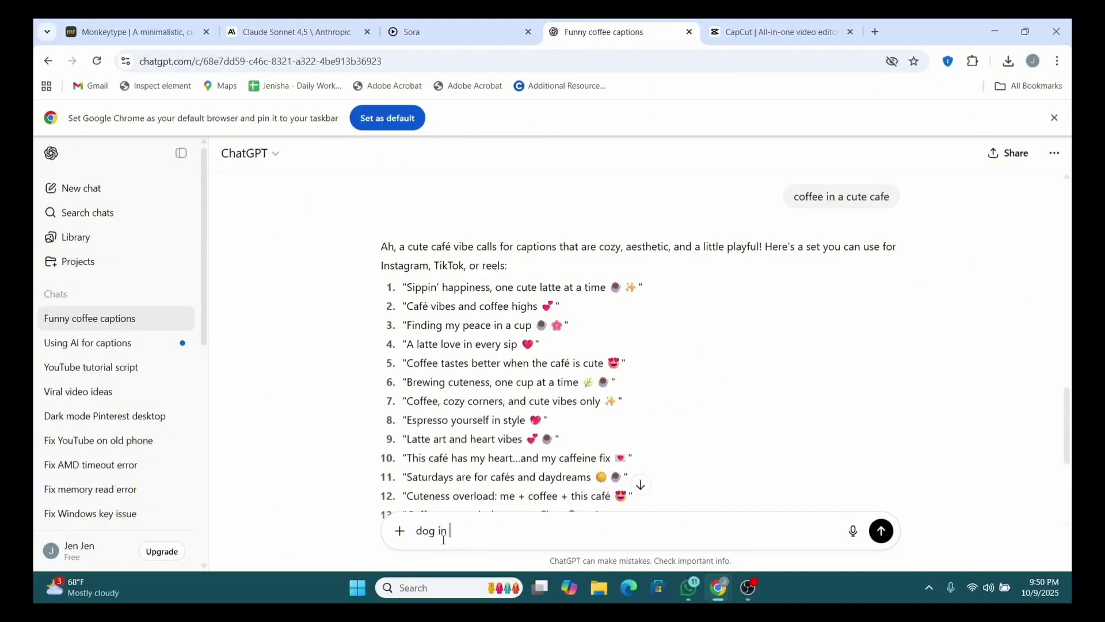
type("the side with")
key("BackSpace")
key("BackSpace")
type("th")
key("BackSpace")
type("h me")
key("Return")
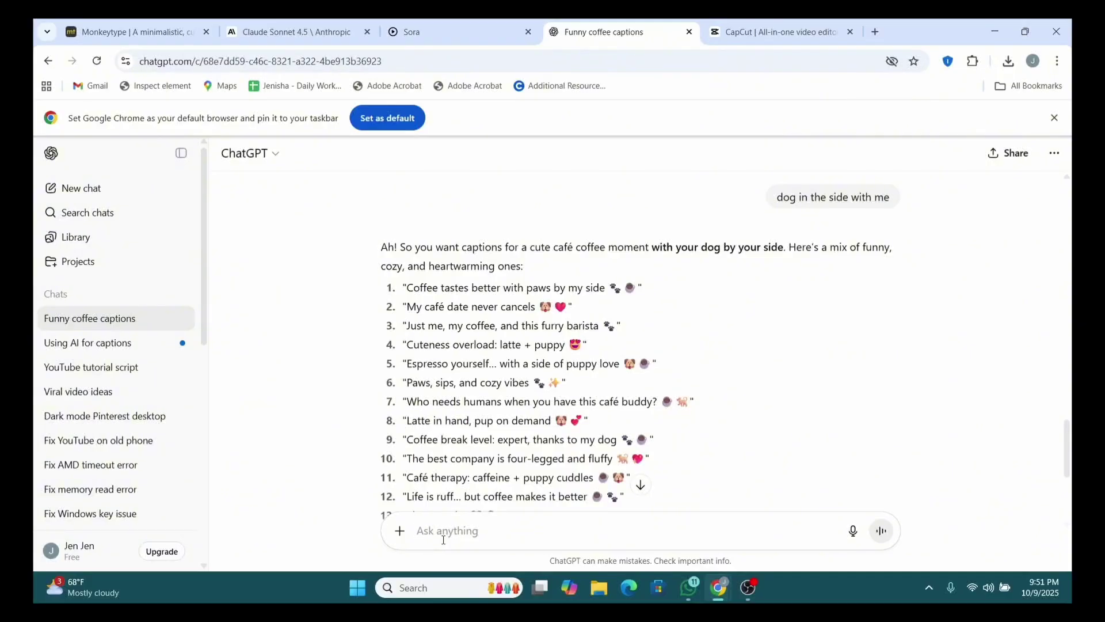
Send the prompt "wirte captind incuding hashtags and emojis" and review the resulting captions.
type("wirte ")
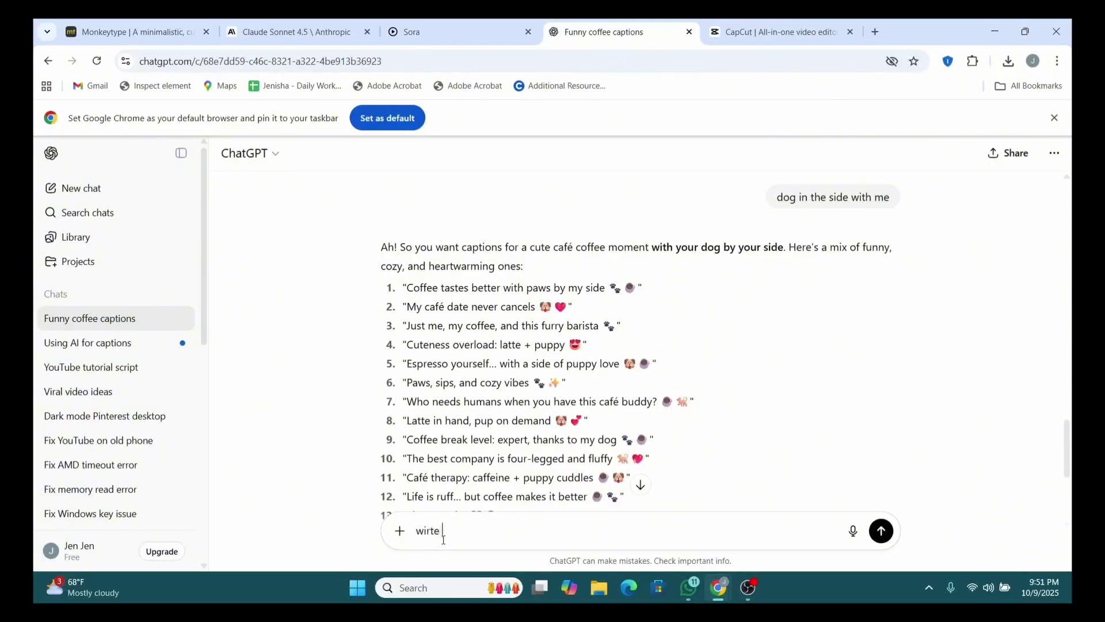
type("captind incuding hashtags")
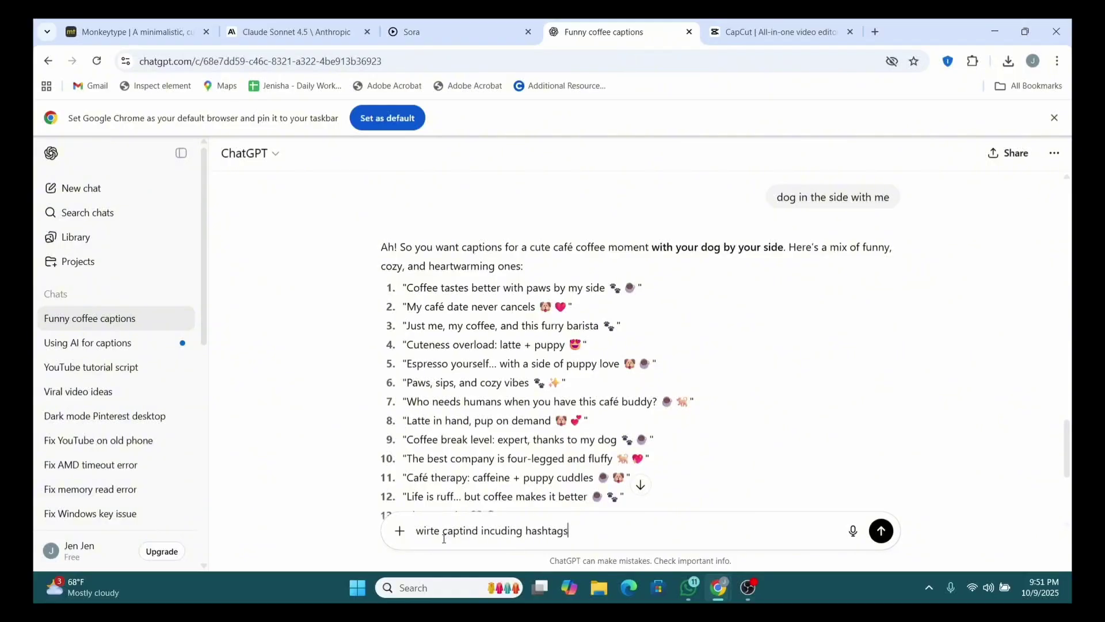
type(" and emojis")
key("Return")
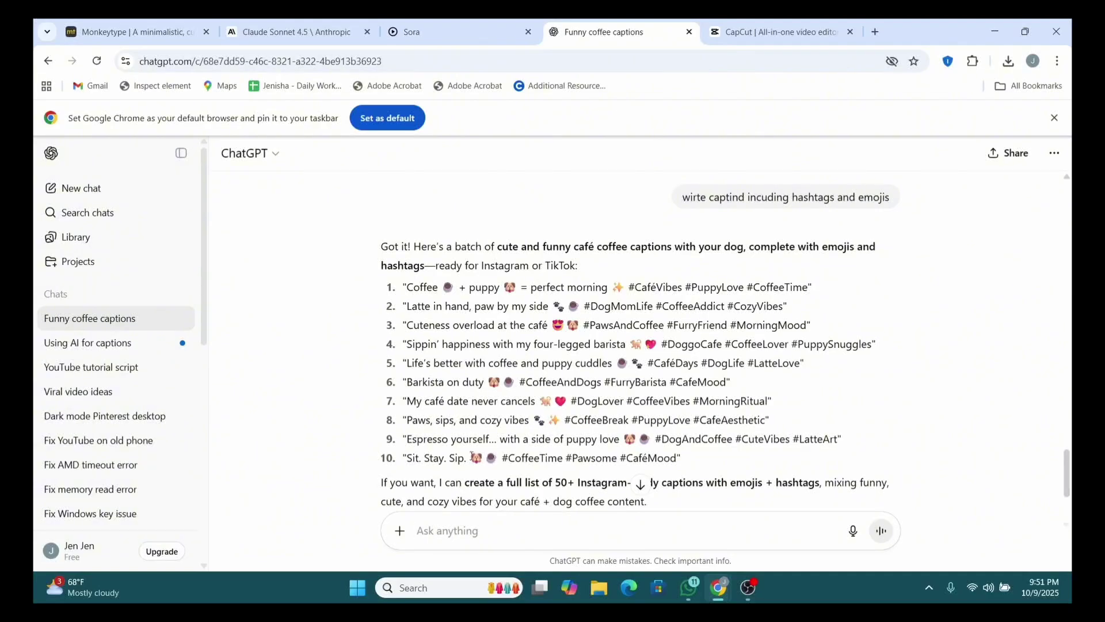
scroll(472, 452, "down", 3)
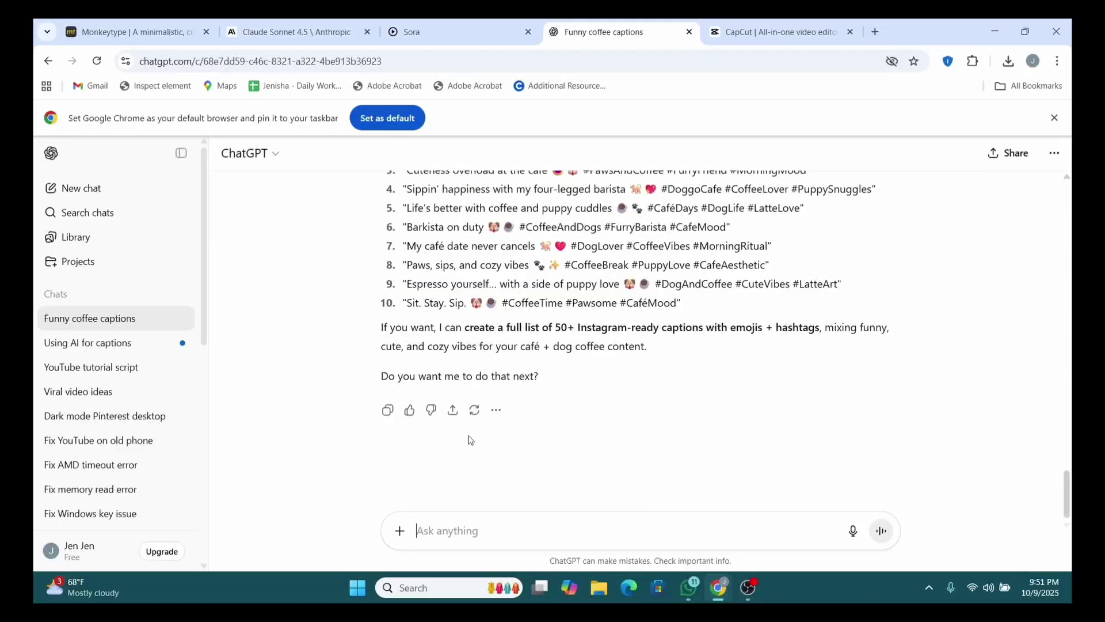
Separate the CapCut page into its own window, open Instagram in a new tab there, and minimize that window.
left_click(713, 34)
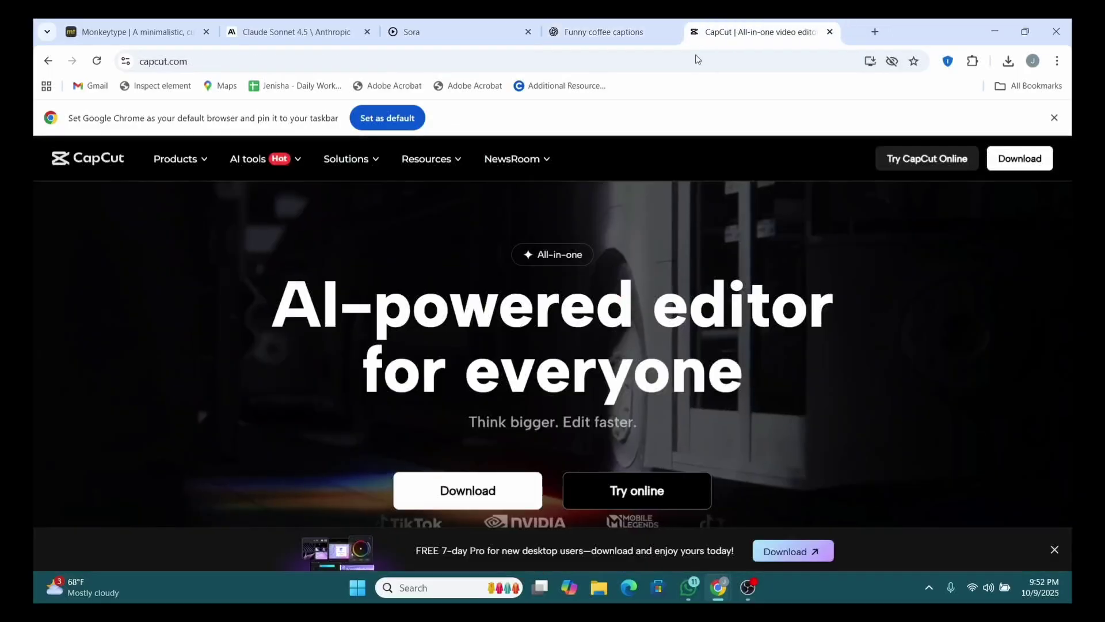
left_click_drag(698, 59, 685, 23)
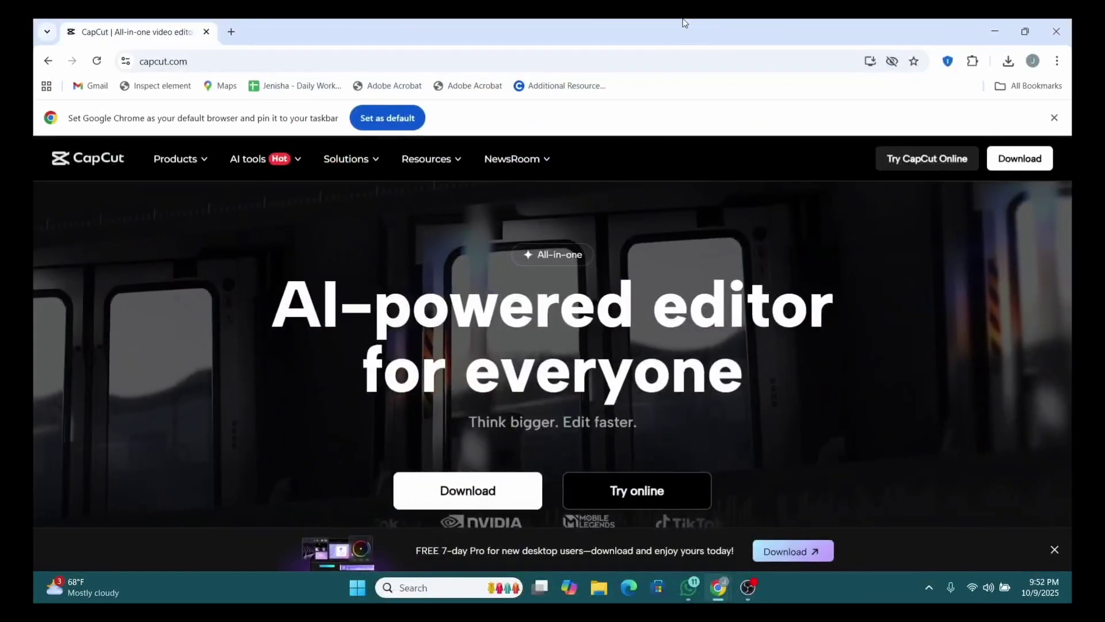
left_click(231, 32)
type("ins")
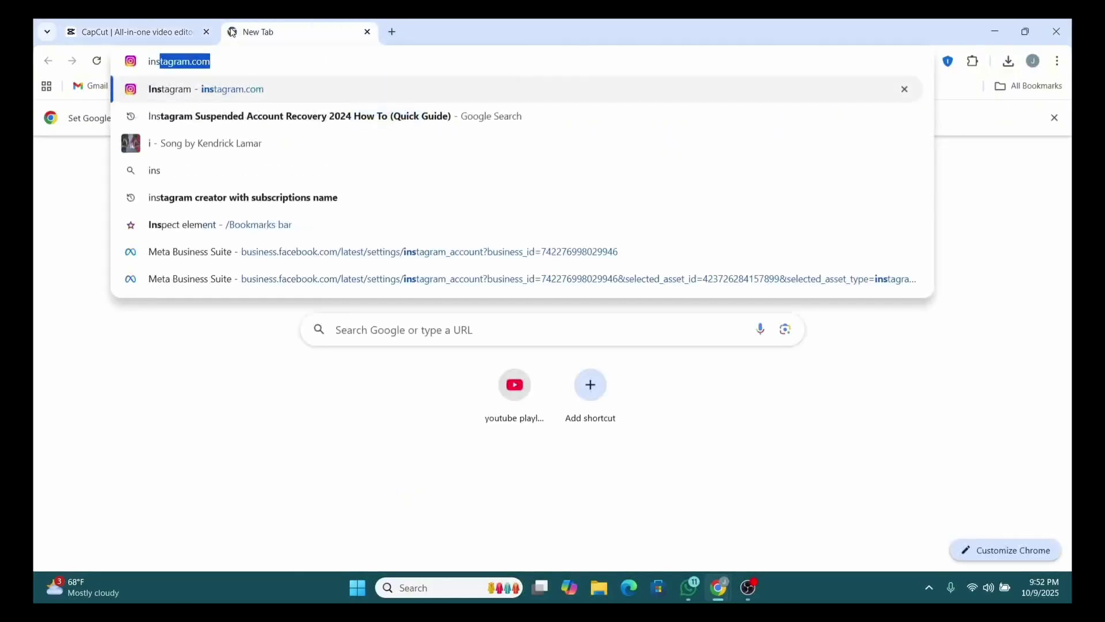
type("tagram")
key("Return")
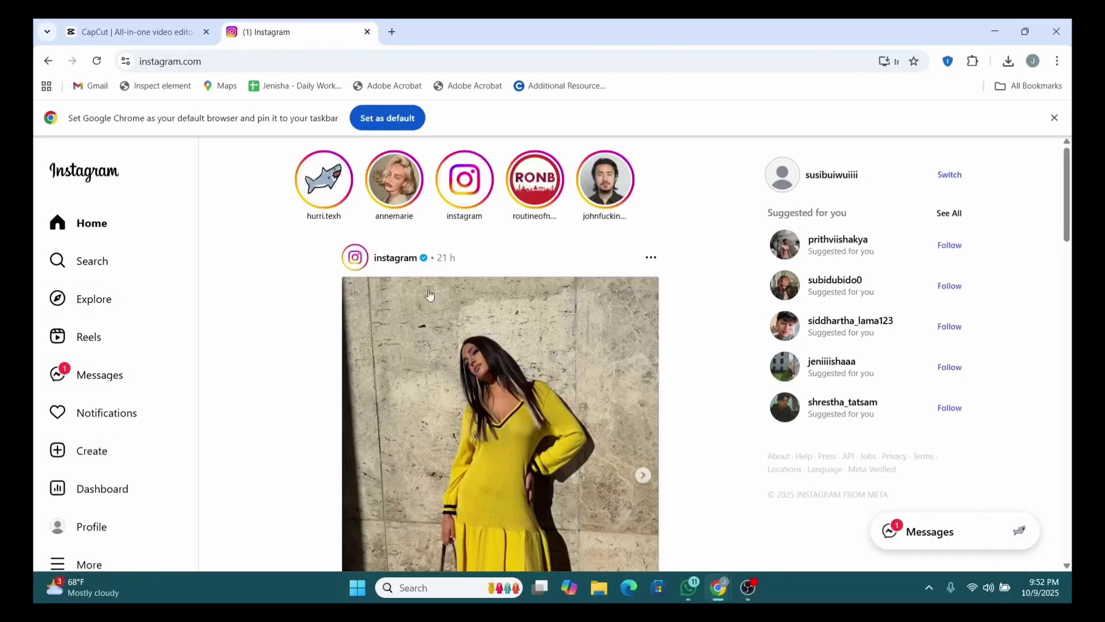
left_click(987, 31)
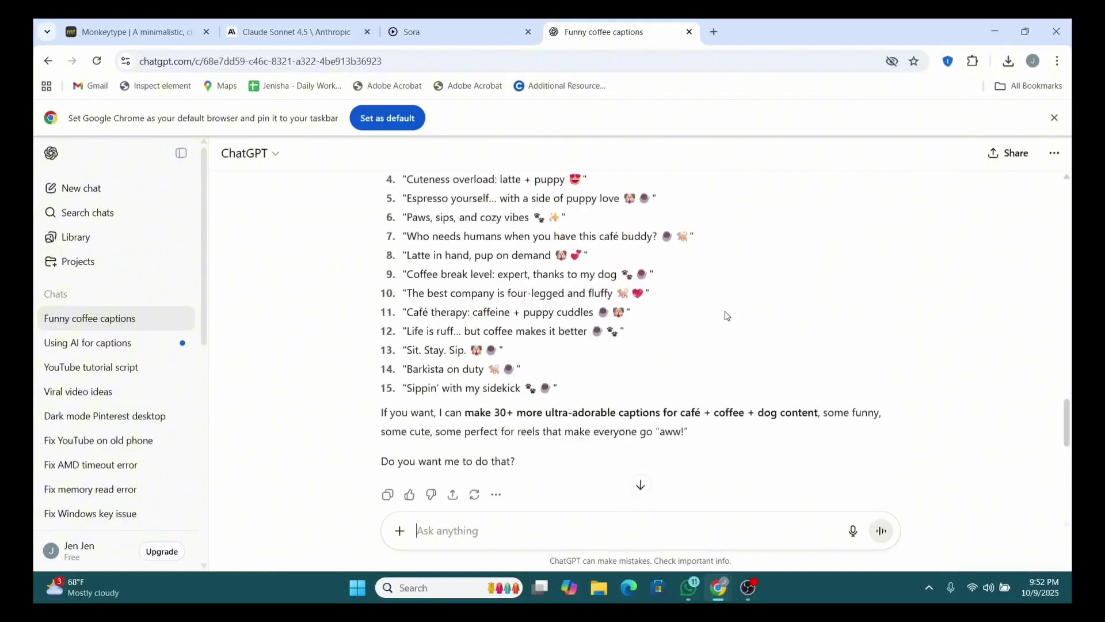